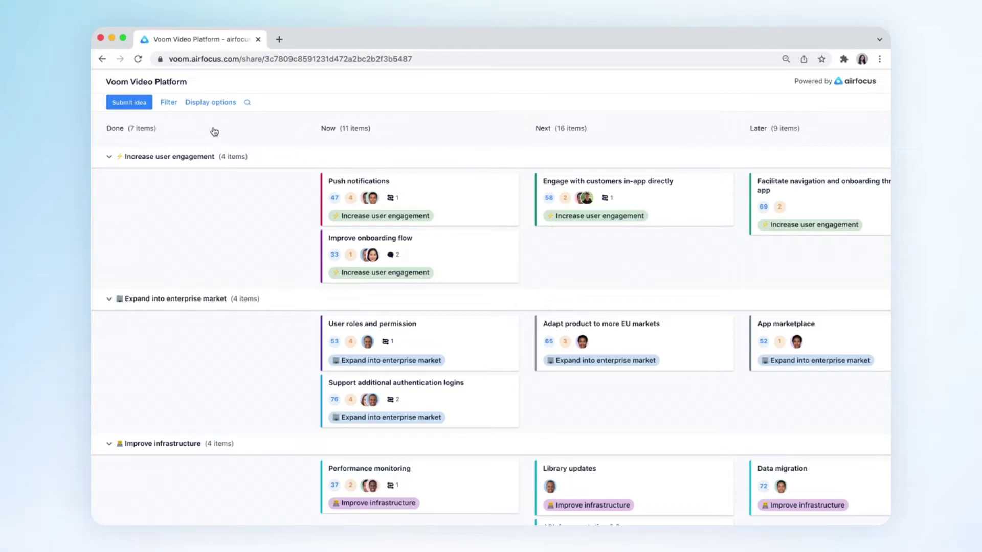
Preview the Submit idea form and the Push notifications Give feedback form, closing each
{"action": "left_click", "coordinate": [143, 104]}
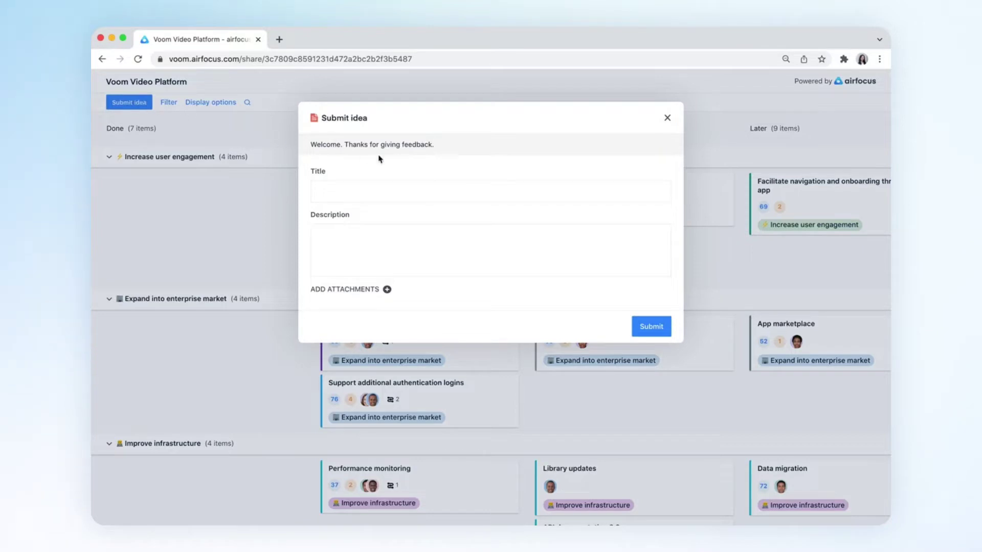
{"action": "left_click", "coordinate": [666, 119]}
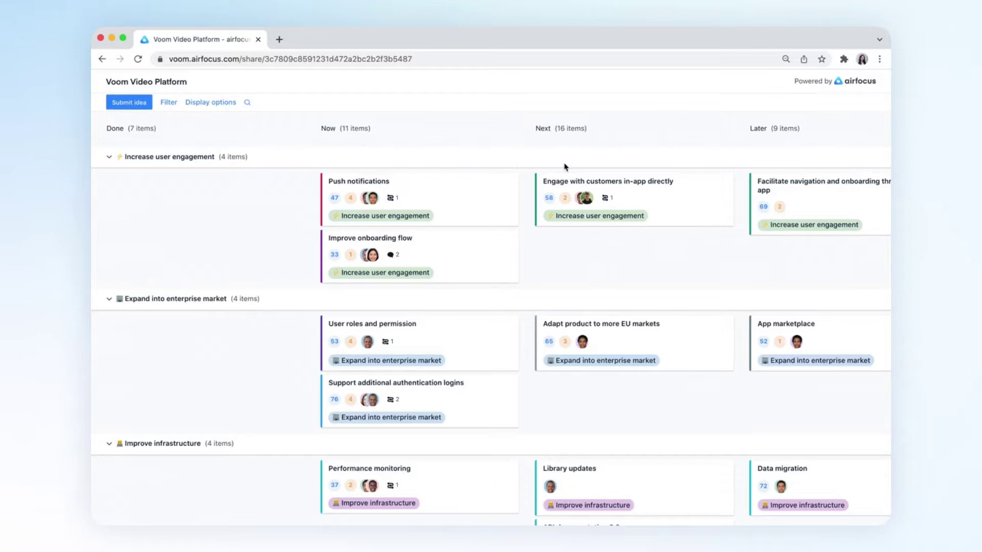
{"action": "left_click", "coordinate": [499, 199]}
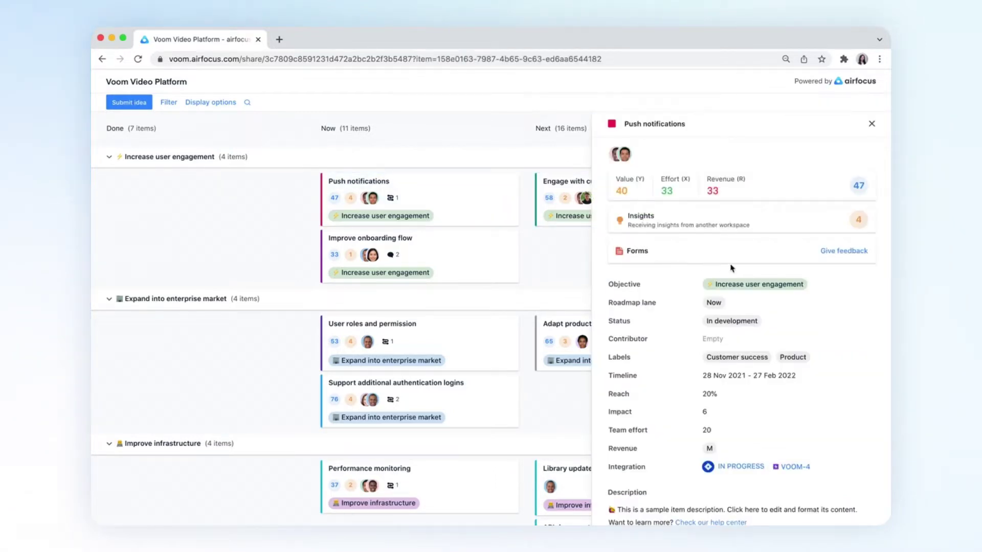
{"action": "left_click", "coordinate": [843, 252]}
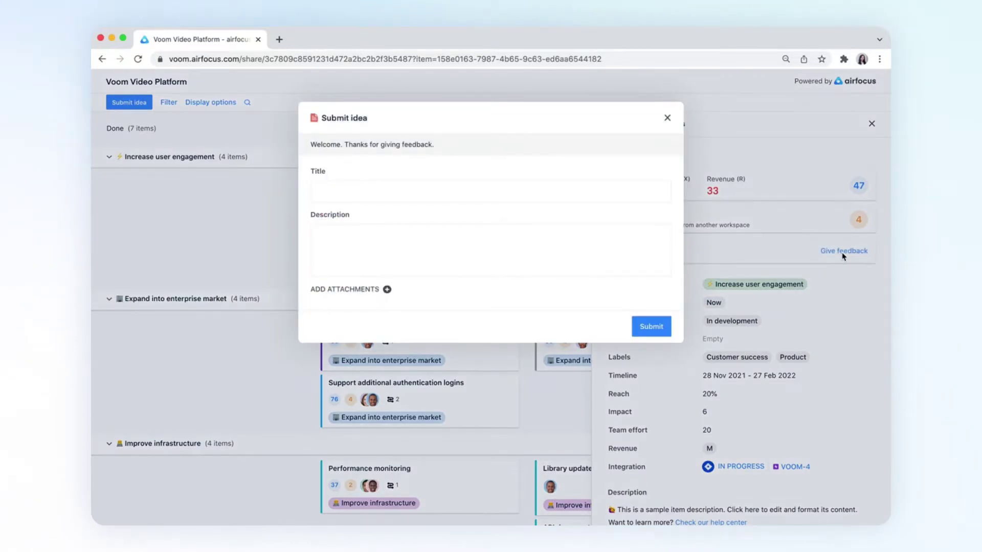
{"action": "left_click", "coordinate": [668, 119]}
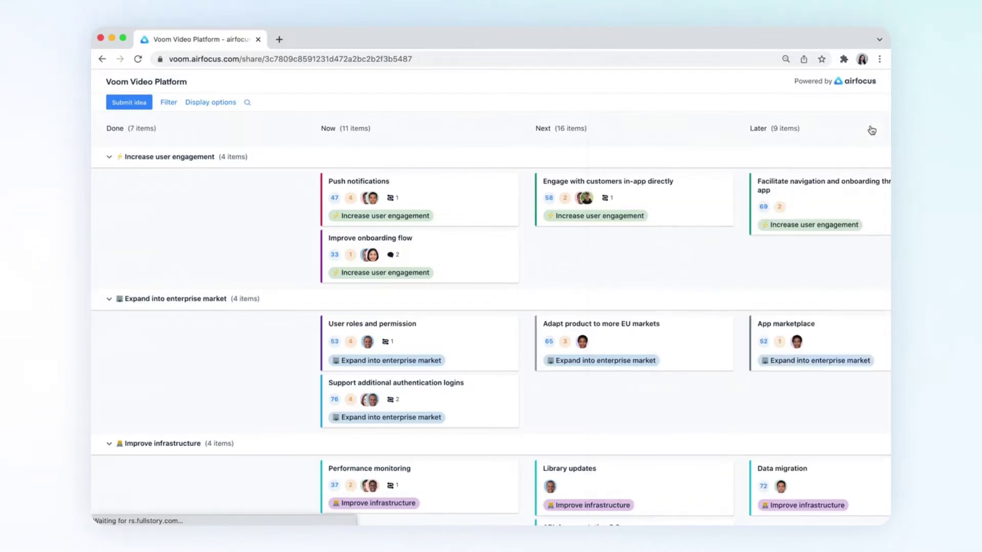
Close the Push notifications details and start activating Forms (Beta) from the Apps menu
{"action": "left_click", "coordinate": [872, 125]}
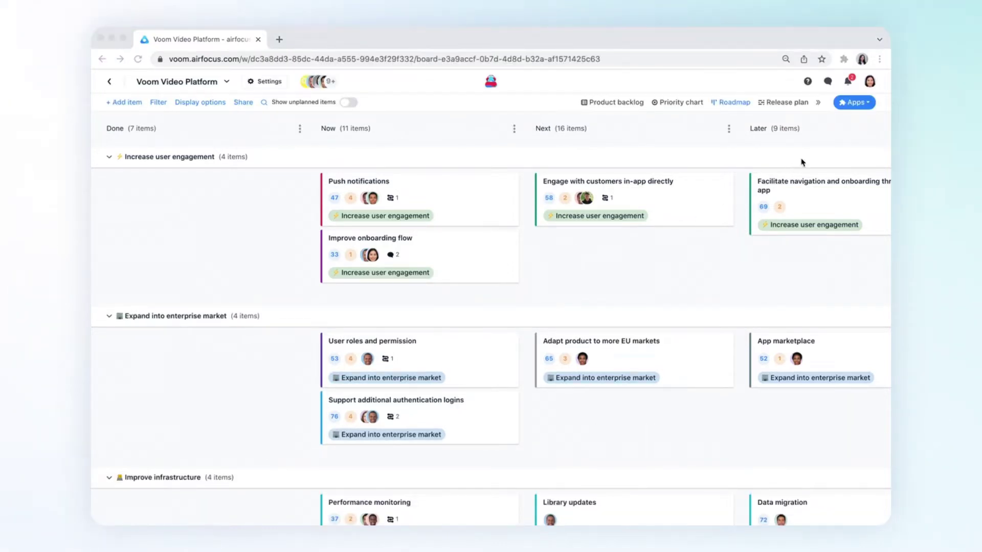
{"action": "left_click", "coordinate": [861, 103]}
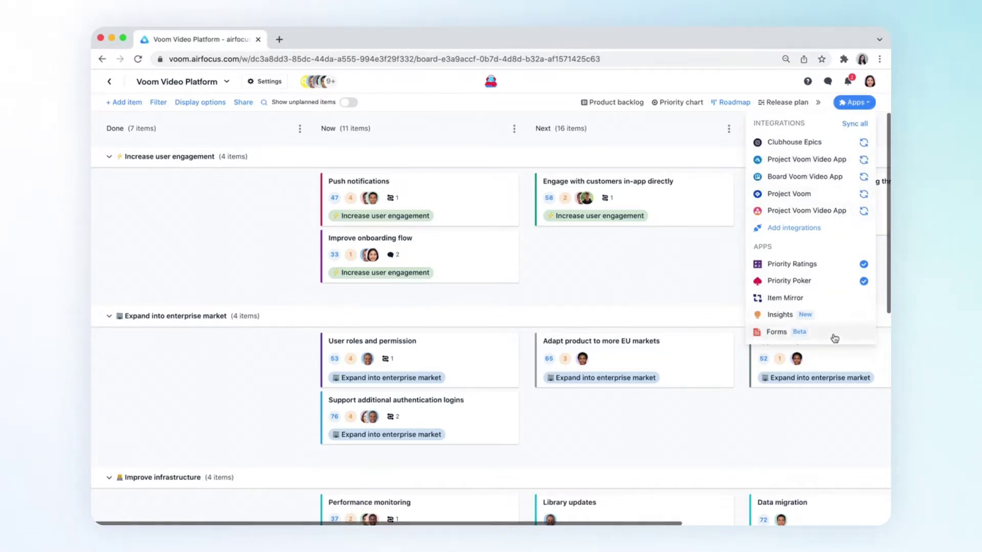
{"action": "left_click", "coordinate": [777, 332]}
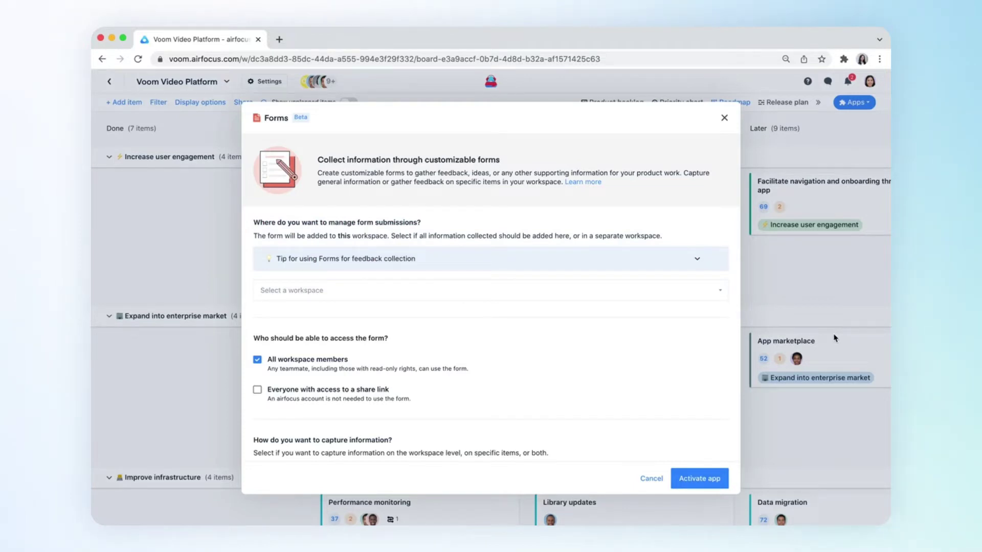
Choose Voom Feedback as the workspace that receives form submissions
{"action": "left_click", "coordinate": [629, 297]}
{"action": "left_click", "coordinate": [627, 314]}
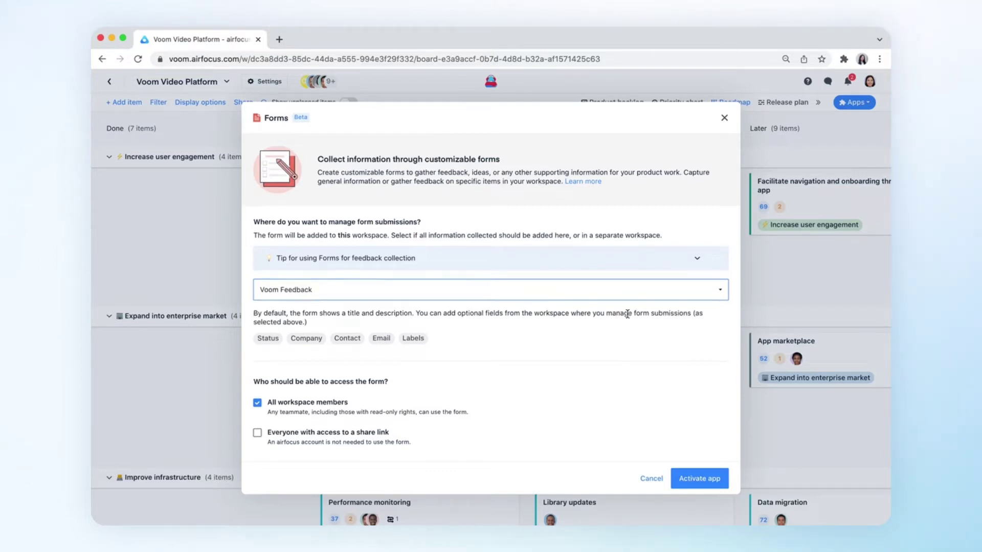
{"action": "scroll", "coordinate": [627, 314], "scroll_direction": "down", "scroll_amount": 3}
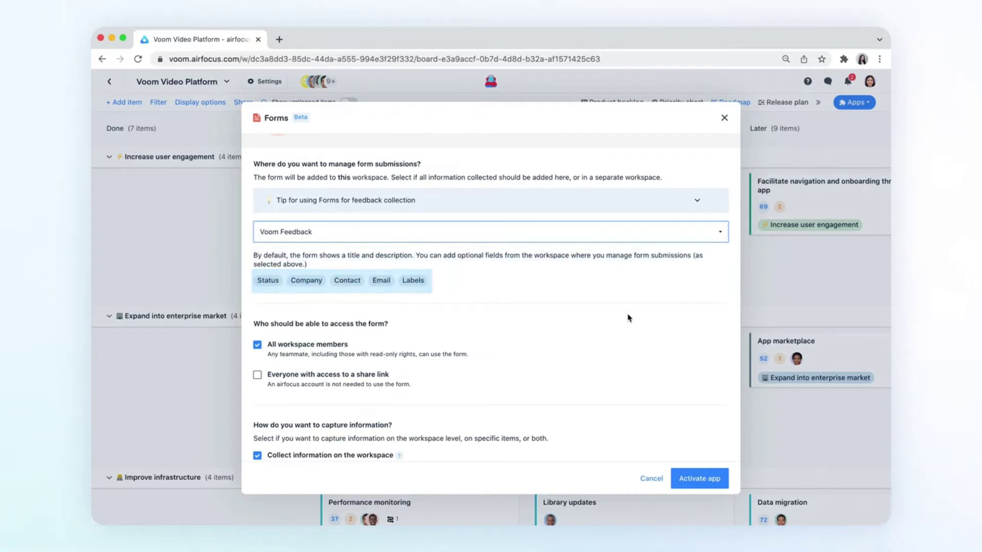
Let everyone with a share link, alongside workspace members, access the form
{"action": "scroll", "coordinate": [629, 318], "scroll_direction": "down", "scroll_amount": 3}
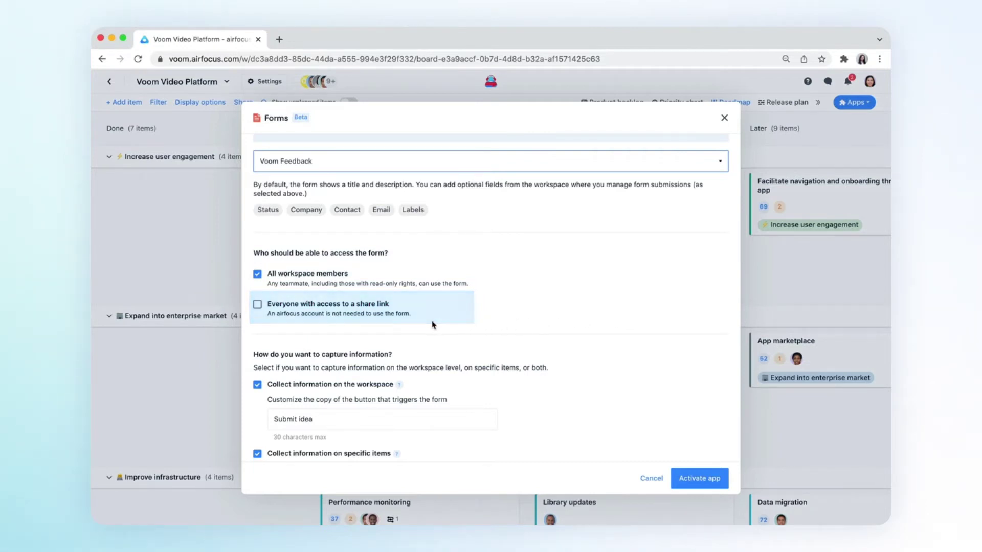
{"action": "left_click", "coordinate": [258, 305]}
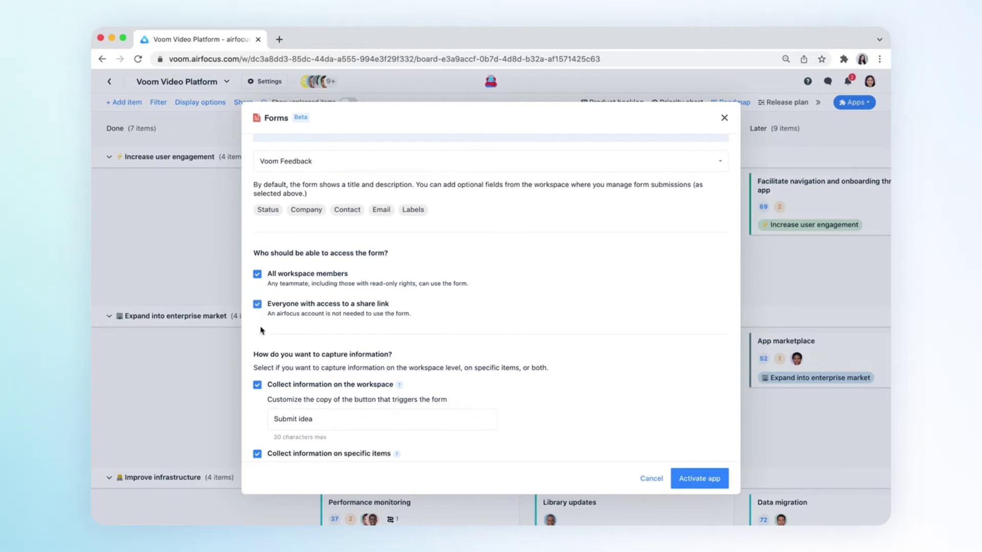
{"action": "scroll", "coordinate": [261, 330], "scroll_direction": "down", "scroll_amount": 2}
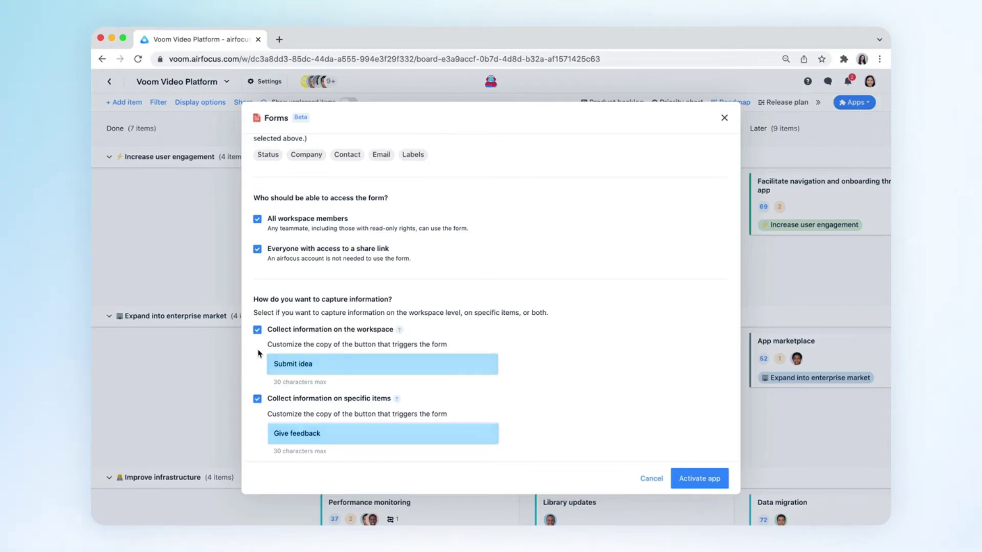
Give the form the description 'Welcome. Thanks for giving feedback.' and activate the Forms app
{"action": "scroll", "coordinate": [258, 352], "scroll_direction": "down", "scroll_amount": 3}
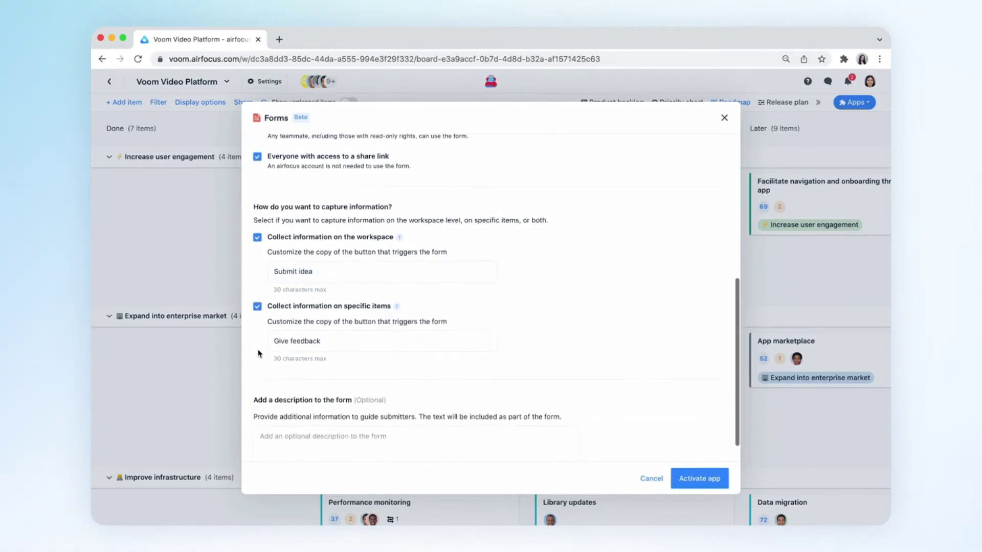
{"action": "left_click", "coordinate": [265, 412]}
{"action": "type", "text": "Welcome. Thanks for giving feedback."}
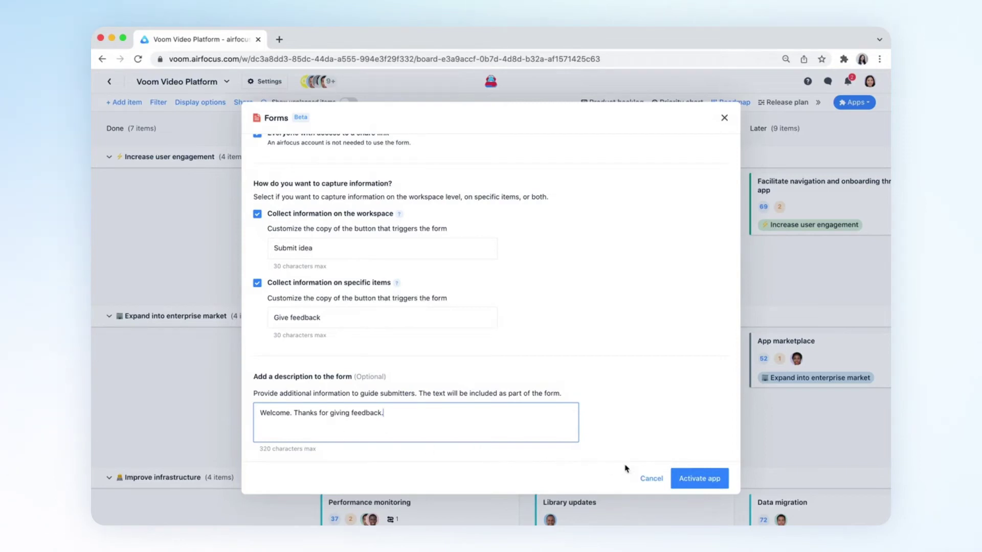
{"action": "left_click", "coordinate": [683, 477]}
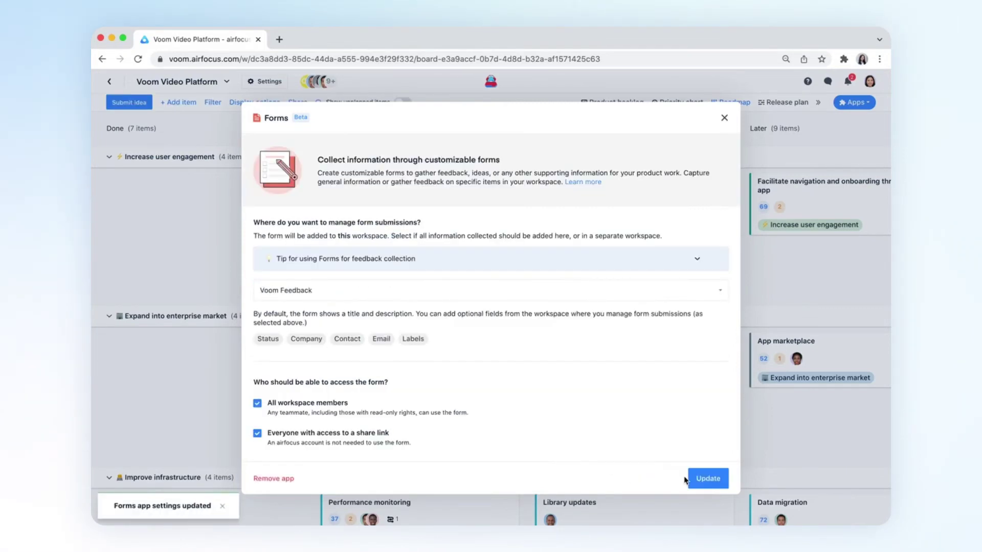
Close the Forms settings and preview the new Submit idea form on the roadmap
{"action": "left_click", "coordinate": [725, 118]}
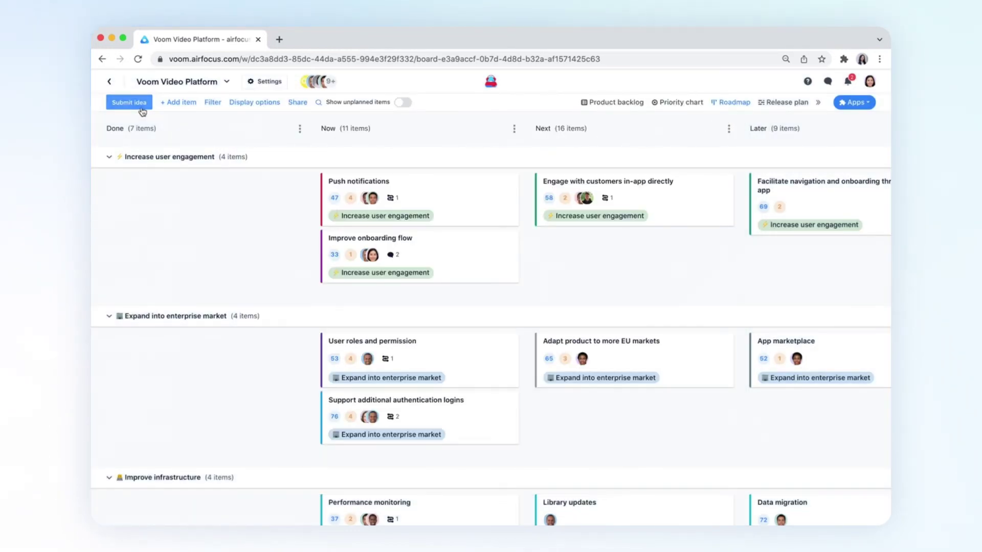
{"action": "left_click", "coordinate": [143, 111]}
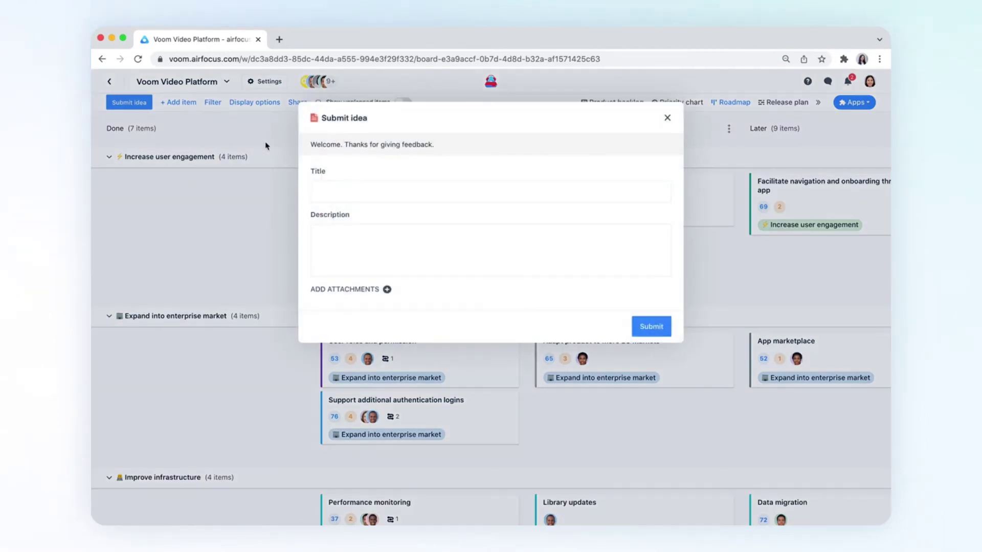
{"action": "left_click", "coordinate": [666, 120]}
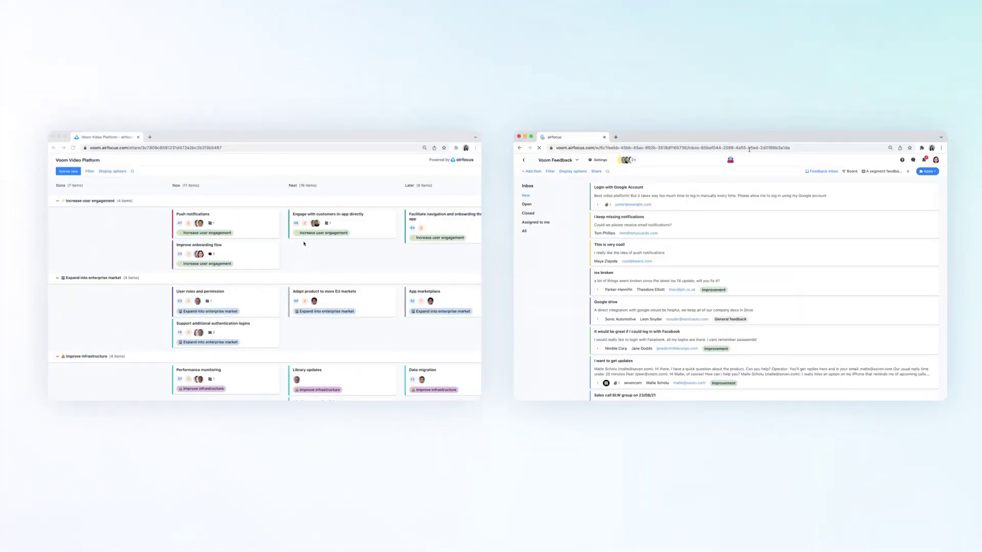
Fill a Push notifications feedback idea titled 'Push notifications needed', described 'This is very helpful for my team.'
{"action": "left_click", "coordinate": [250, 234]}
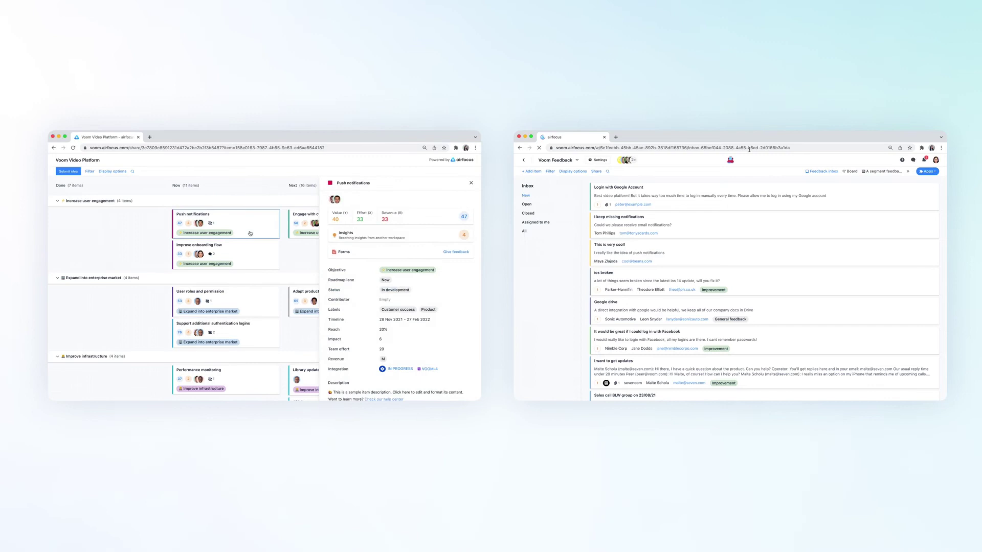
{"action": "left_click", "coordinate": [448, 252]}
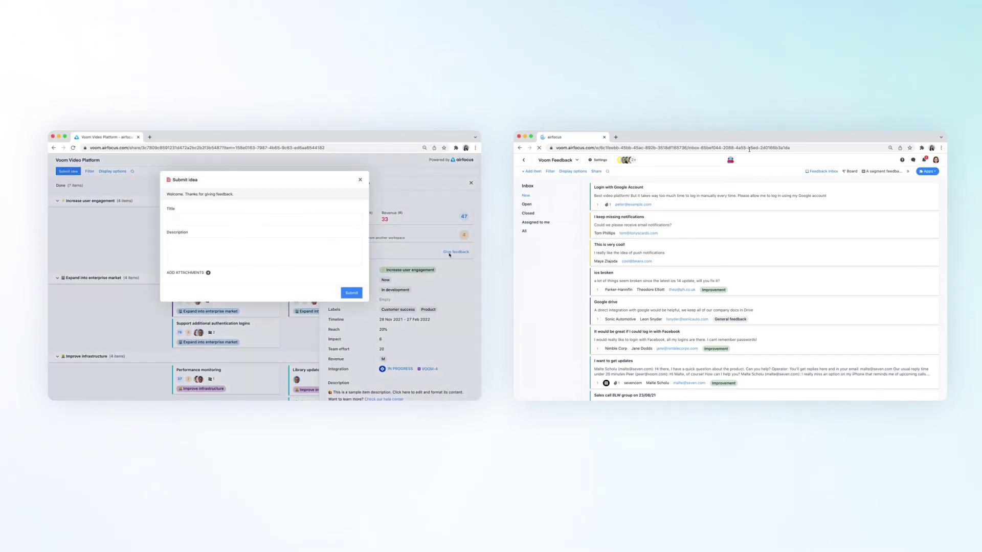
{"action": "left_click", "coordinate": [336, 222]}
{"action": "type", "text": "Push notifications needed"}
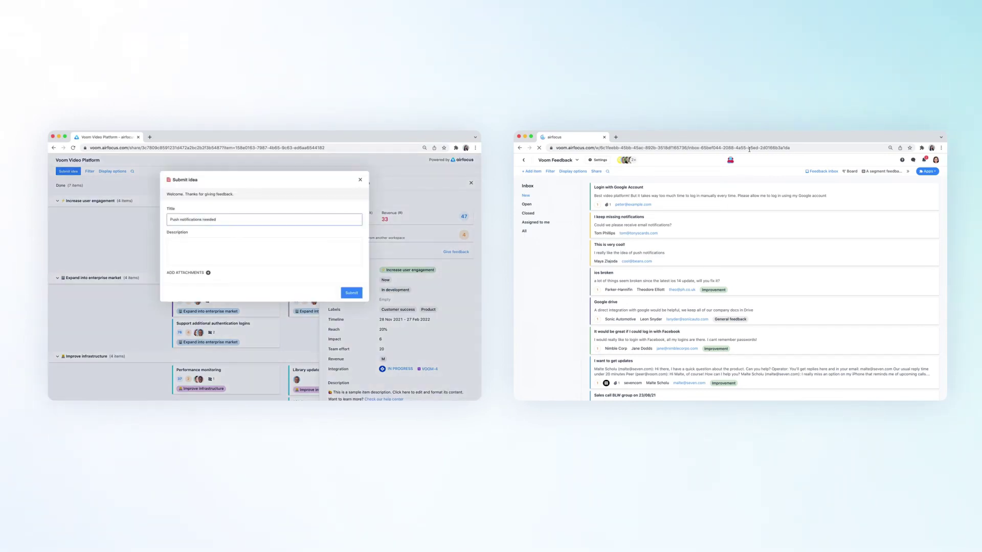
{"action": "key", "text": "Tab"}
{"action": "type", "text": "This"}
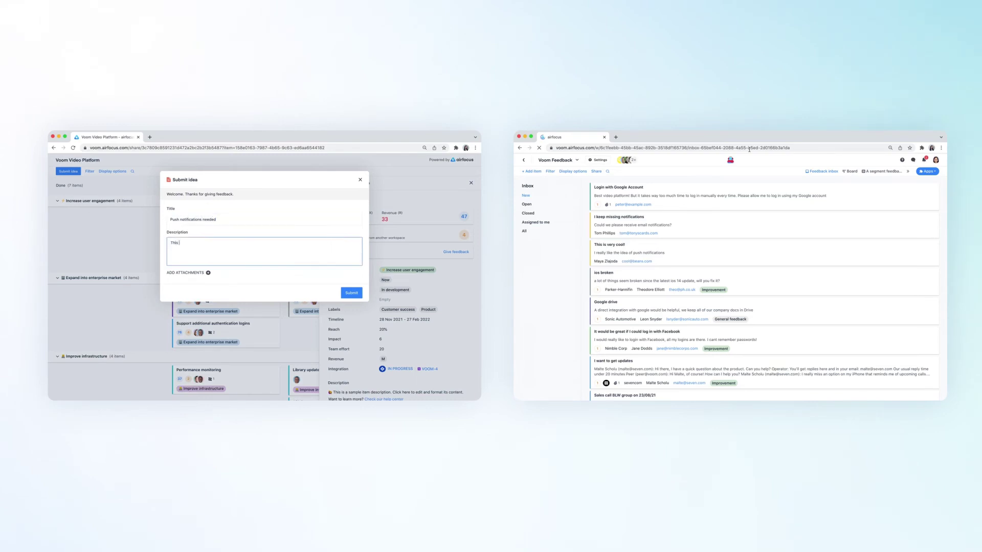
{"action": "type", "text": " is very helpful for my team."}
Submit the idea, then open its Voom Feedback inbox entry and source roadmap item
{"action": "left_click", "coordinate": [356, 293]}
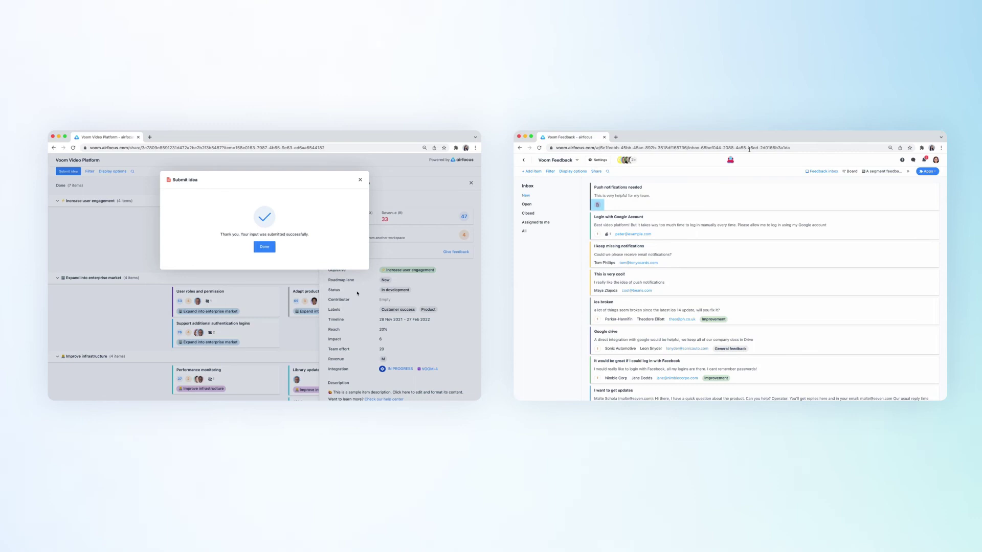
{"action": "left_click", "coordinate": [750, 195]}
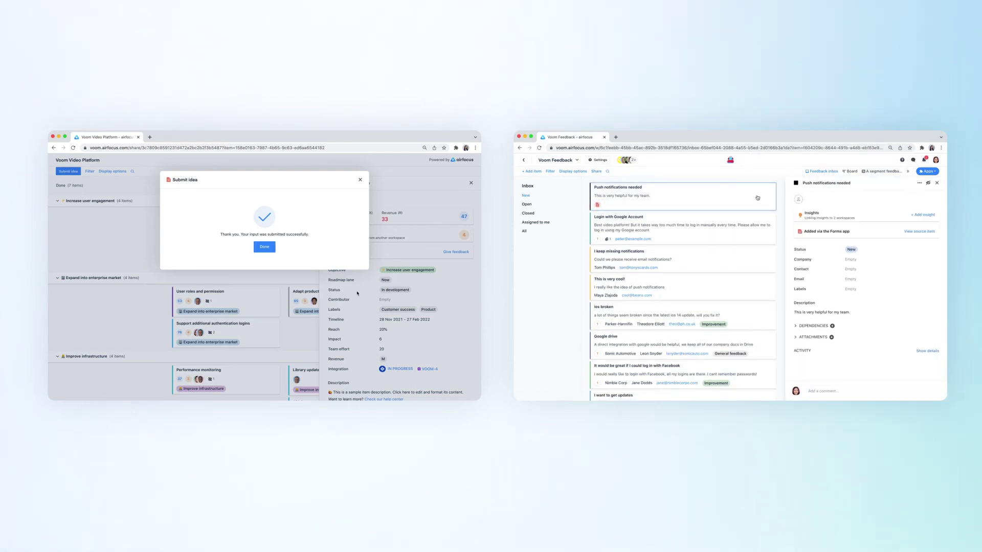
{"action": "left_click", "coordinate": [913, 232]}
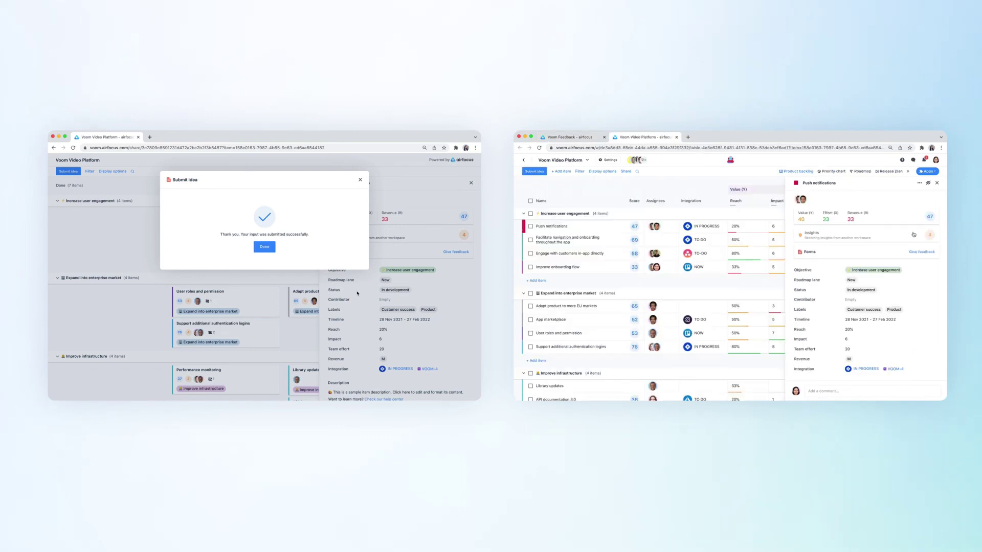